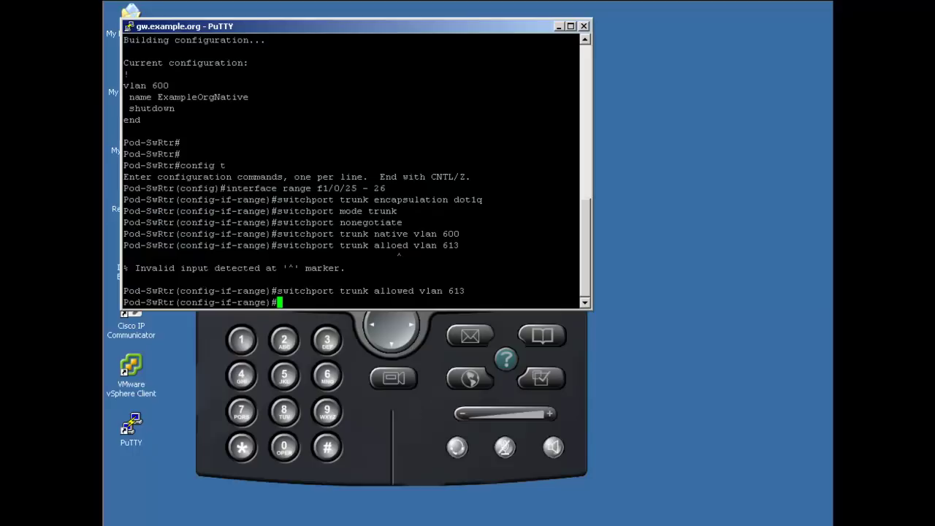
- Enable spanning-tree portfast trunk on the switch interface range f1/0/25 - 26
{"action": "type", "text": "spanning"}
{"action": "key", "text": "BackSpace"}
{"action": "key", "text": "Tab"}
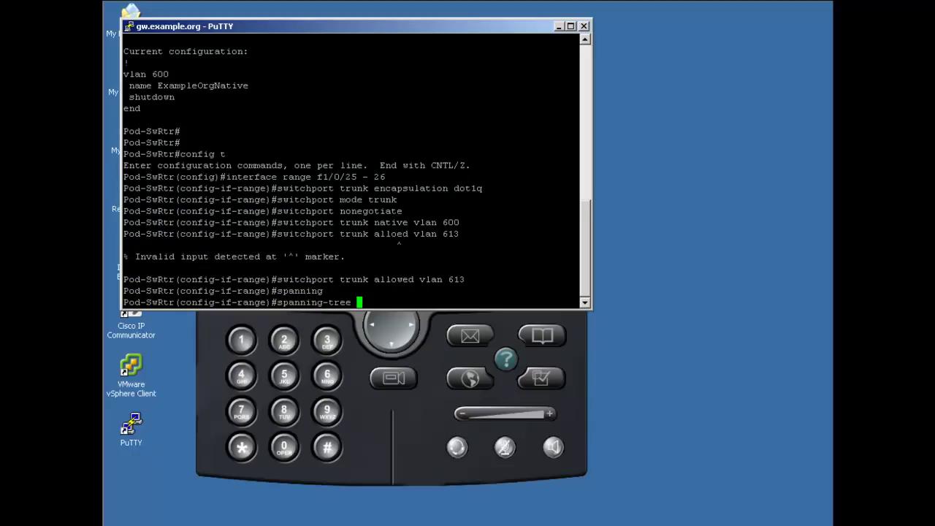
{"action": "type", "text": "port"}
{"action": "key", "text": "Tab"}
{"action": "type", "text": "f"}
{"action": "key", "text": "Tab"}
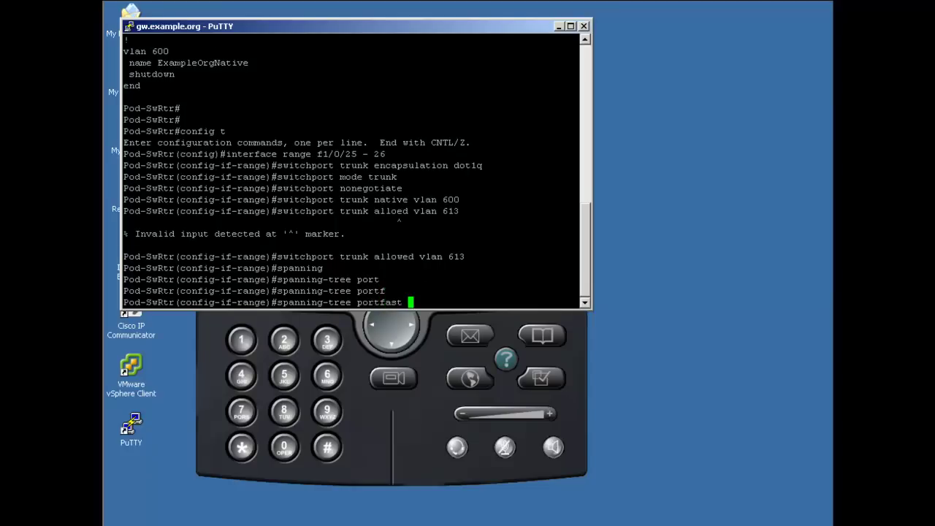
{"action": "type", "text": "tr"}
{"action": "key", "text": "Tab"}
{"action": "key", "text": "Return"}
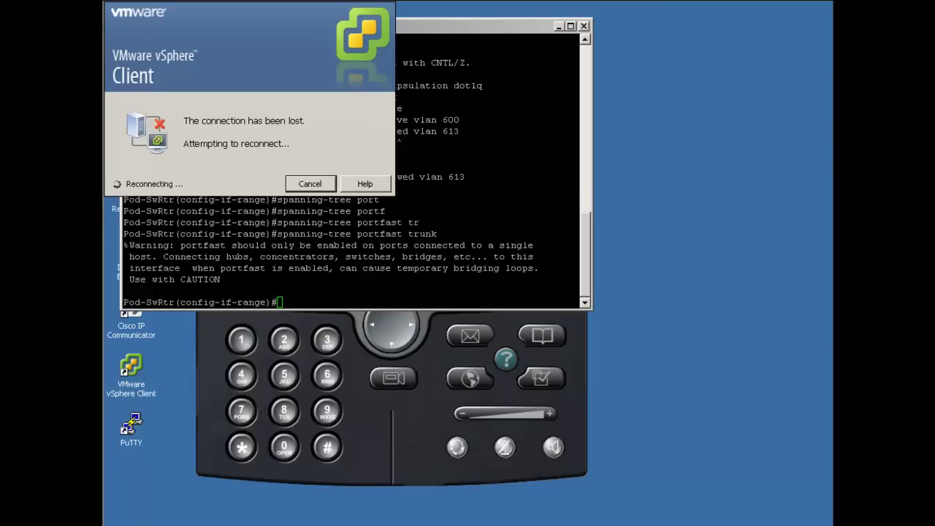
- Switch to the KVM console and log in to the ESXi host's system customization as root with a blank password
{"action": "left_click", "coordinate": [500, 522]}
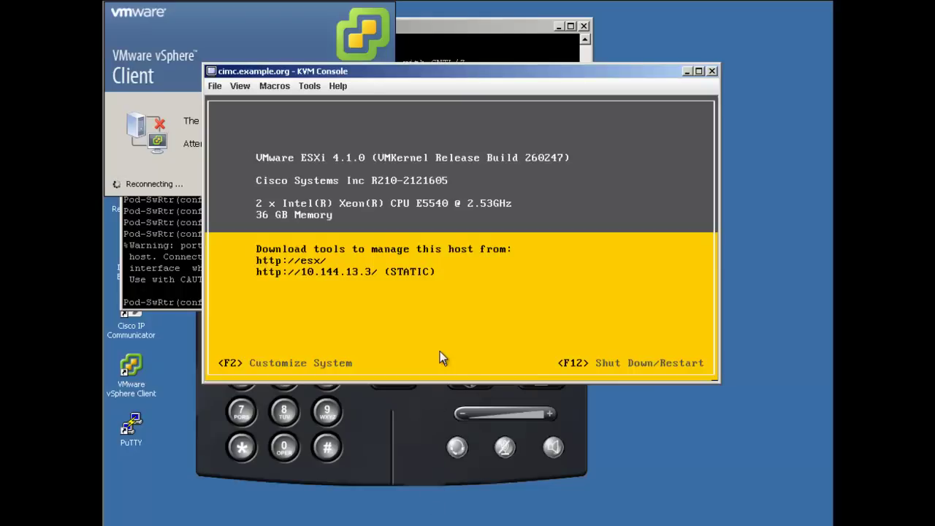
{"action": "key", "text": "F2"}
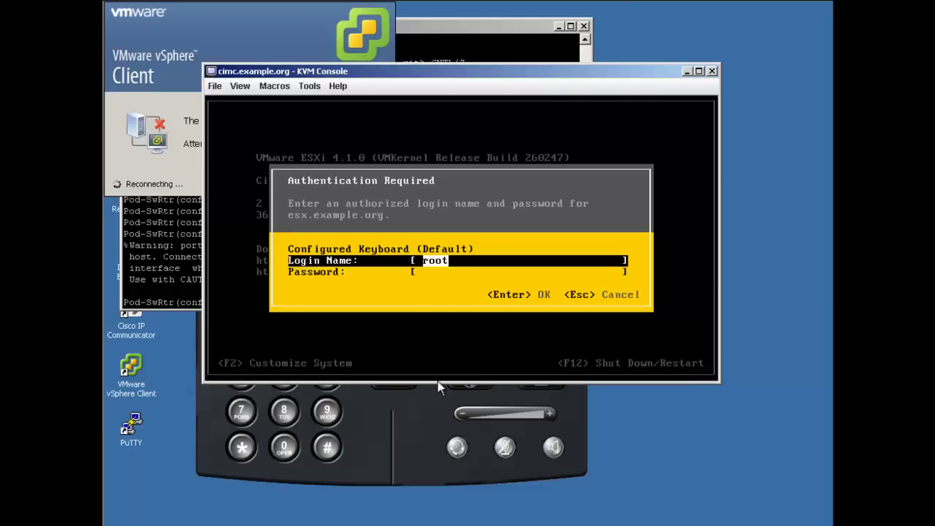
{"action": "key", "text": "Tab"}
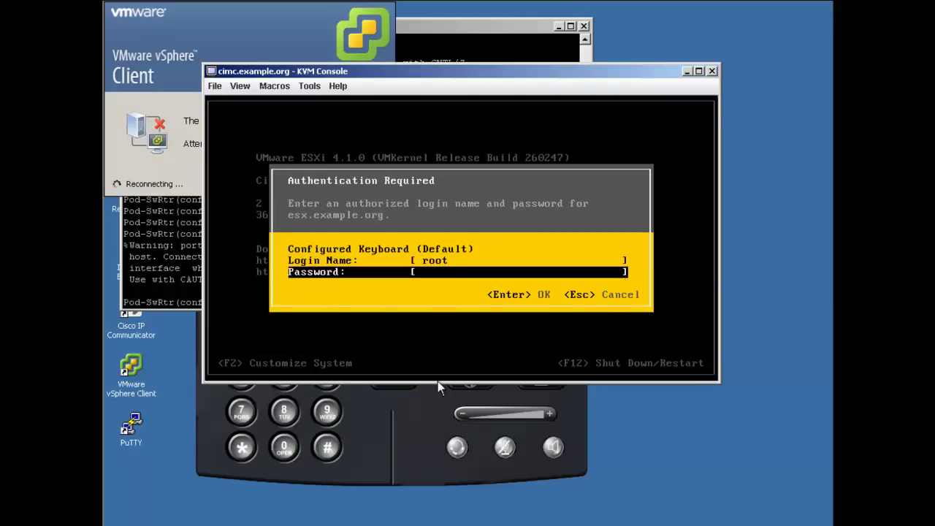
{"action": "key", "text": "Return"}
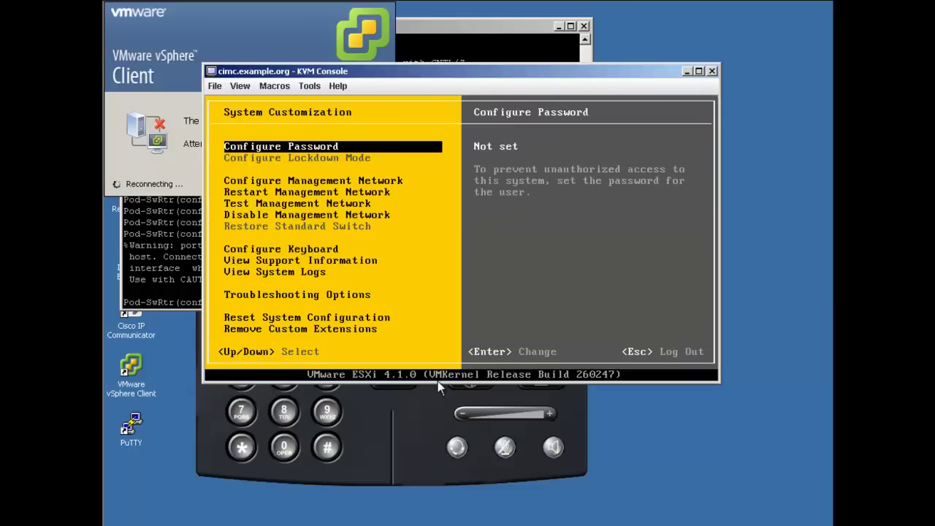
- Set the ESXi management network's VLAN ID to 613 and apply the change with a management network restart
{"action": "key", "text": "Down"}
{"action": "key", "text": "Return"}
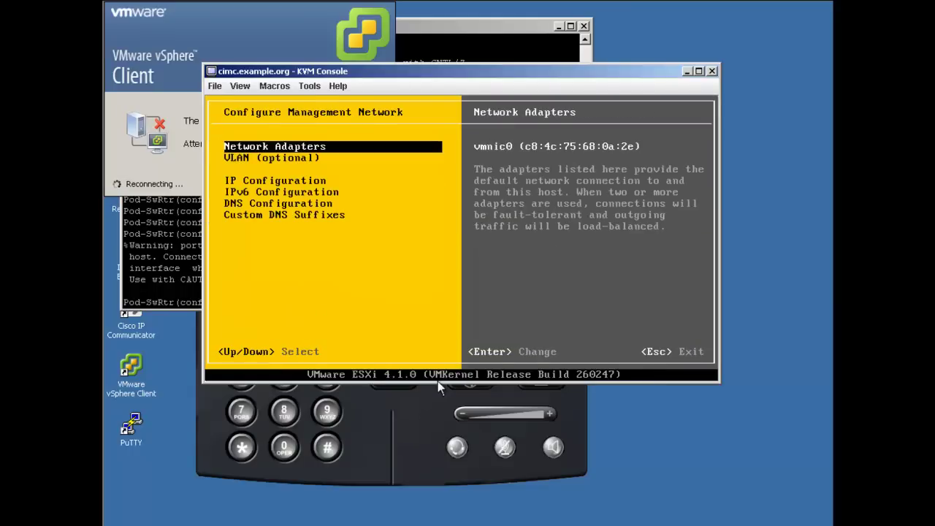
{"action": "key", "text": "Down"}
{"action": "key", "text": "Return"}
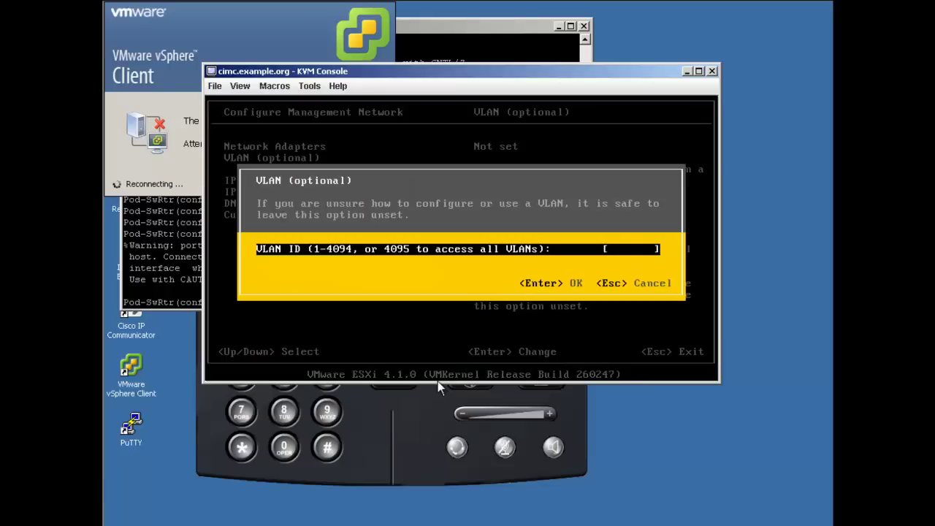
{"action": "type", "text": "613"}
{"action": "key", "text": "Return"}
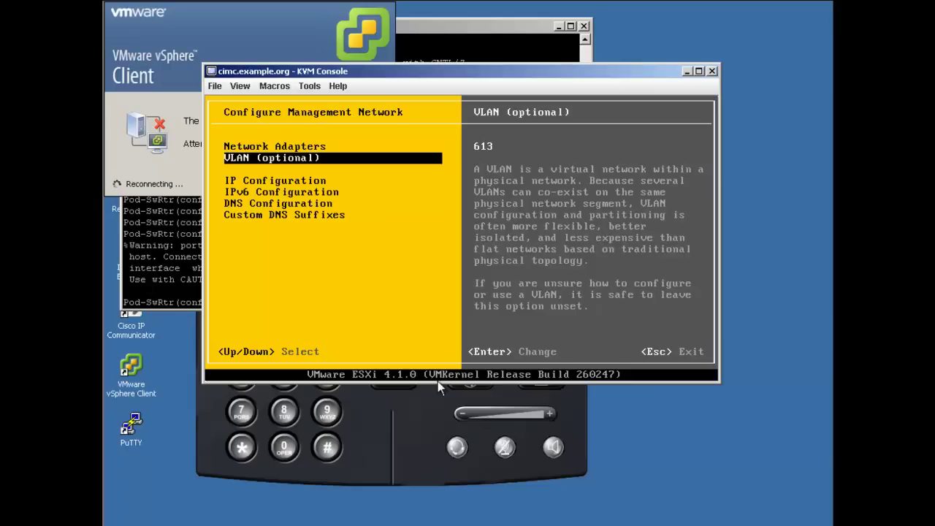
{"action": "key", "text": "Escape"}
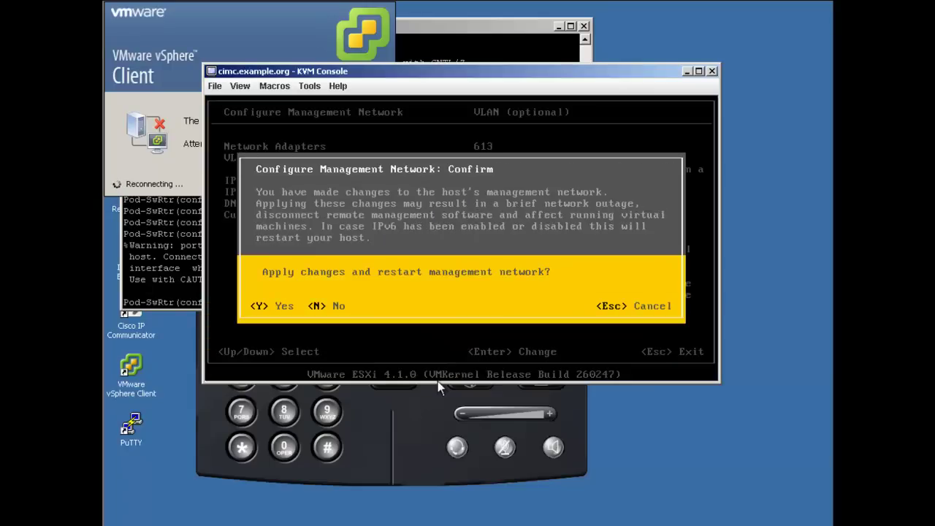
{"action": "key", "text": "y"}
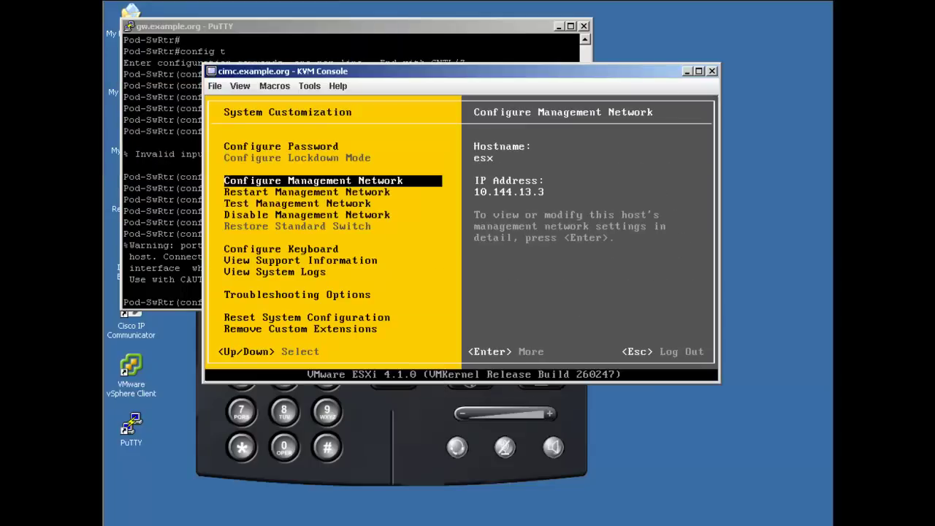
- Switch to the vSphere Client and display the networking configuration of host esx.example.org
{"action": "key", "text": "alt+Tab"}
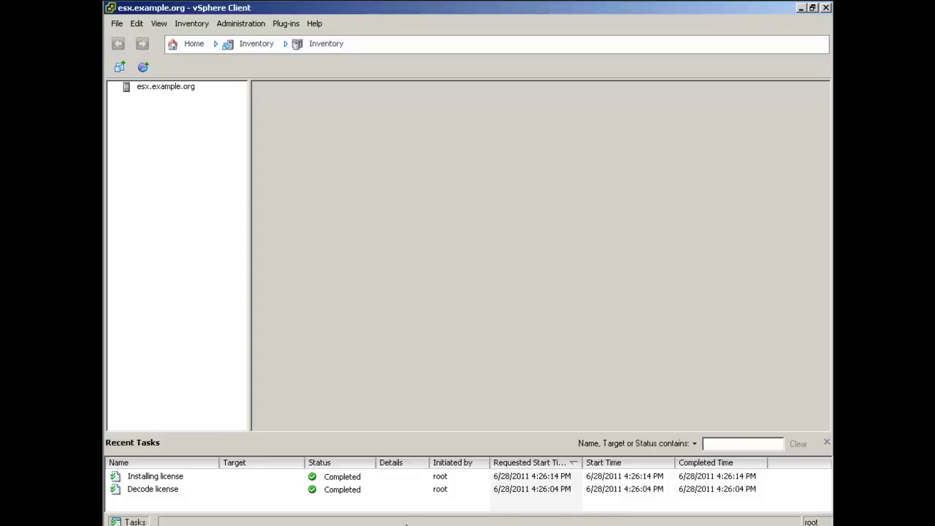
{"action": "left_click", "coordinate": [168, 91]}
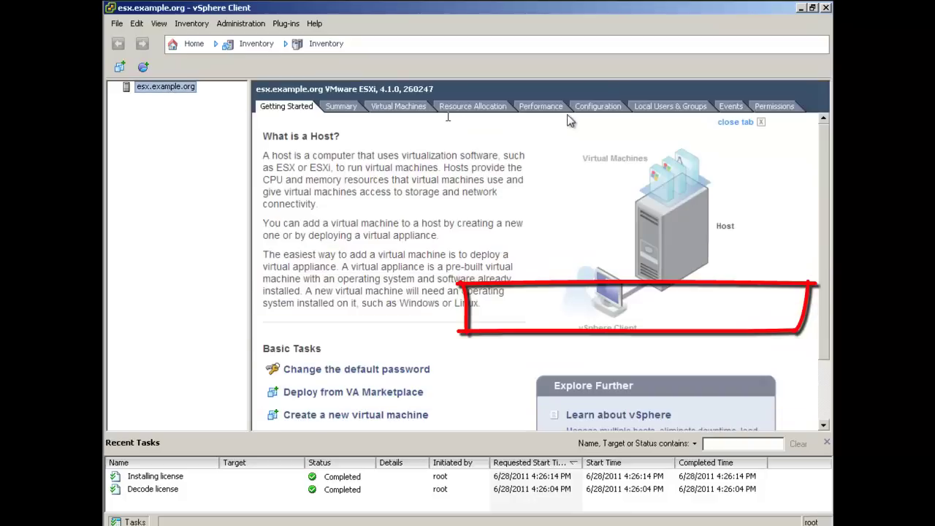
{"action": "left_click", "coordinate": [597, 107]}
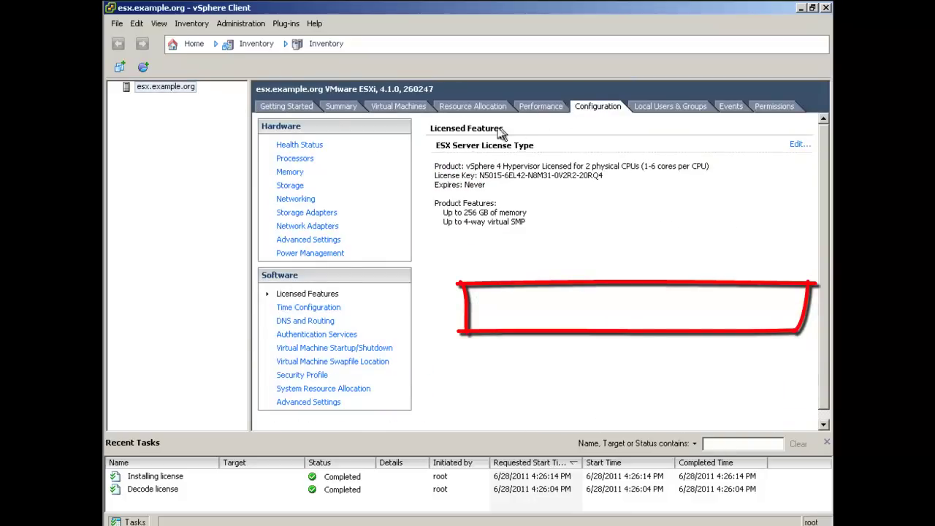
{"action": "left_click", "coordinate": [306, 204]}
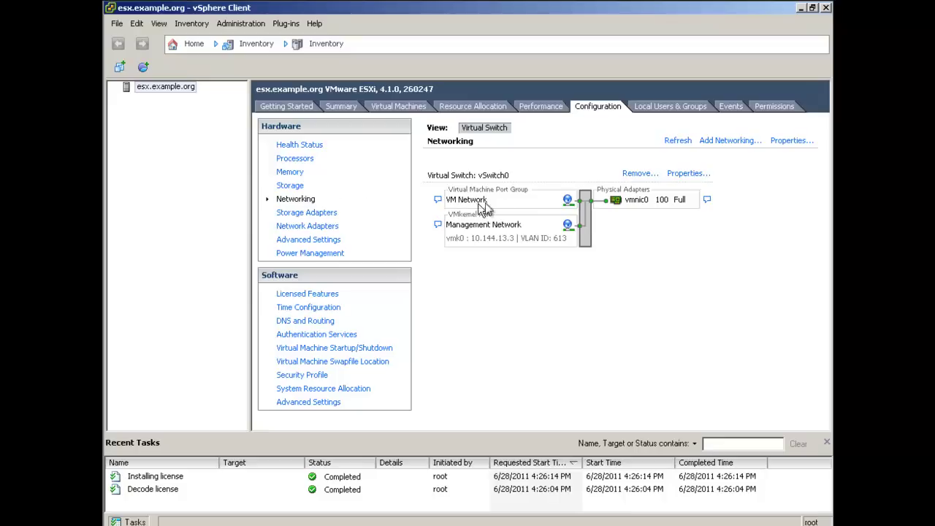
- Add a virtual machine port group labelled Vlan613 with VLAN ID 613 to vSwitch0
{"action": "left_click", "coordinate": [678, 175]}
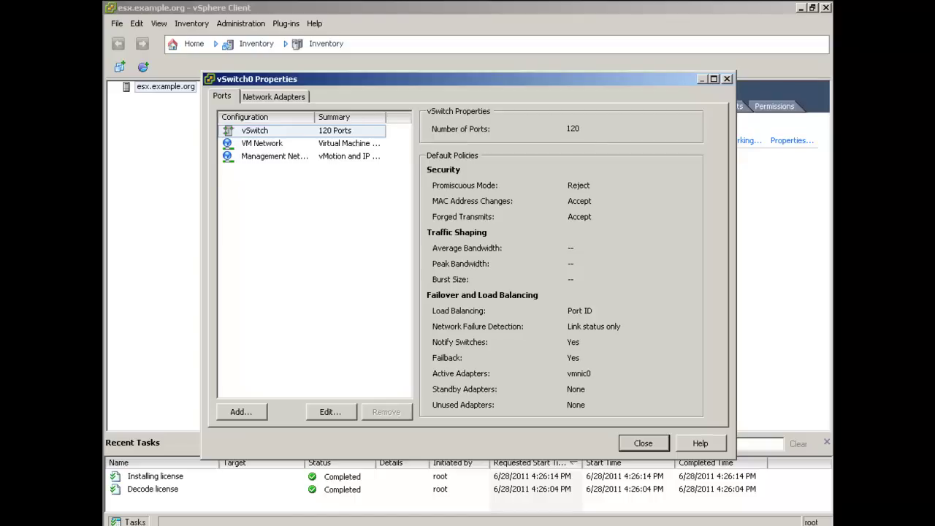
{"action": "left_click", "coordinate": [241, 412]}
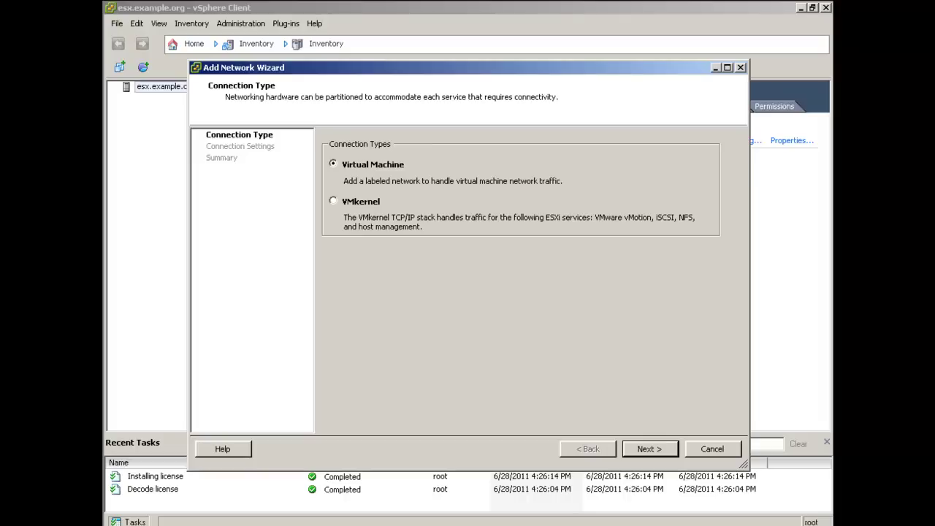
{"action": "key", "text": "Return"}
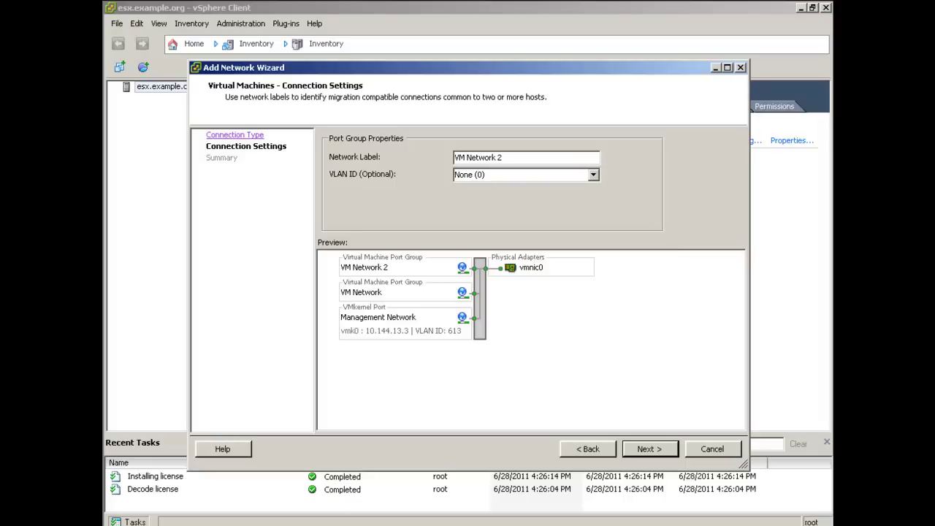
{"action": "left_click_drag", "start_coordinate": [511, 157], "coordinate": [420, 153]}
{"action": "type", "text": "Vlan"}
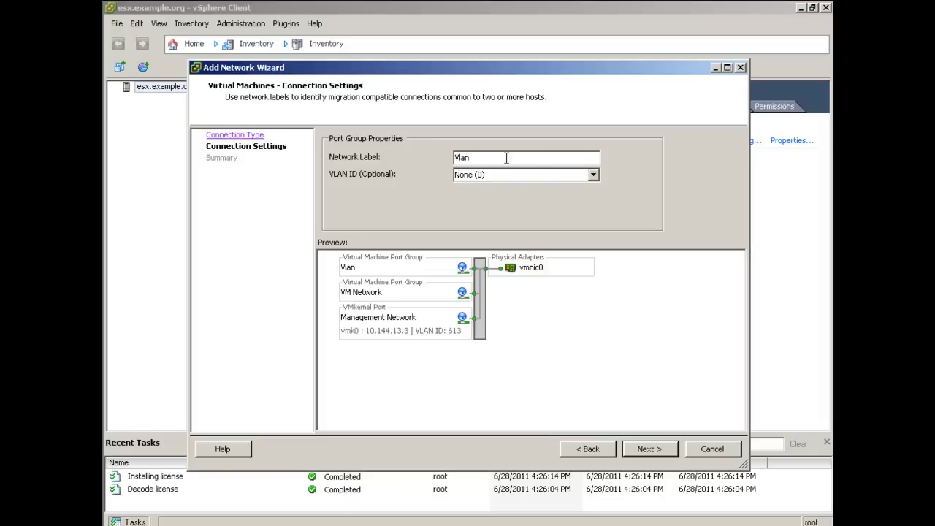
{"action": "type", "text": "613"}
{"action": "left_click", "coordinate": [489, 172]}
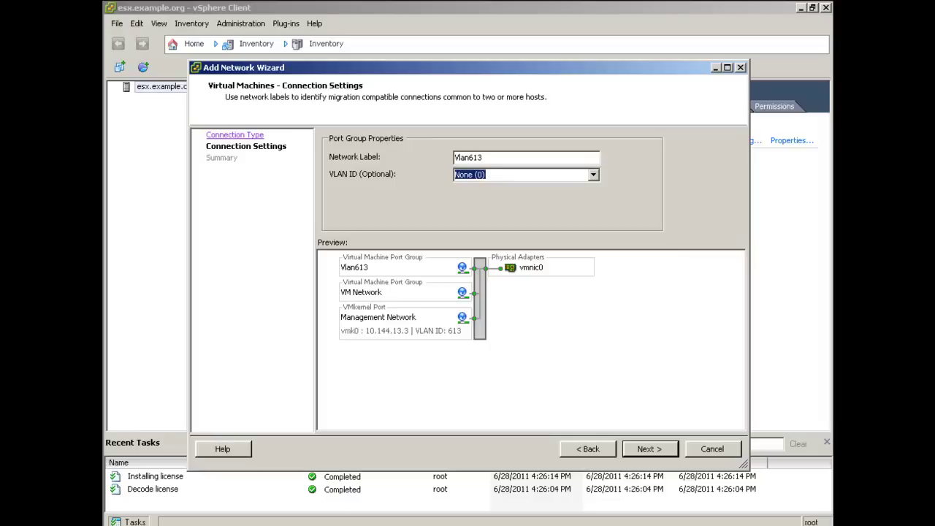
{"action": "type", "text": "613"}
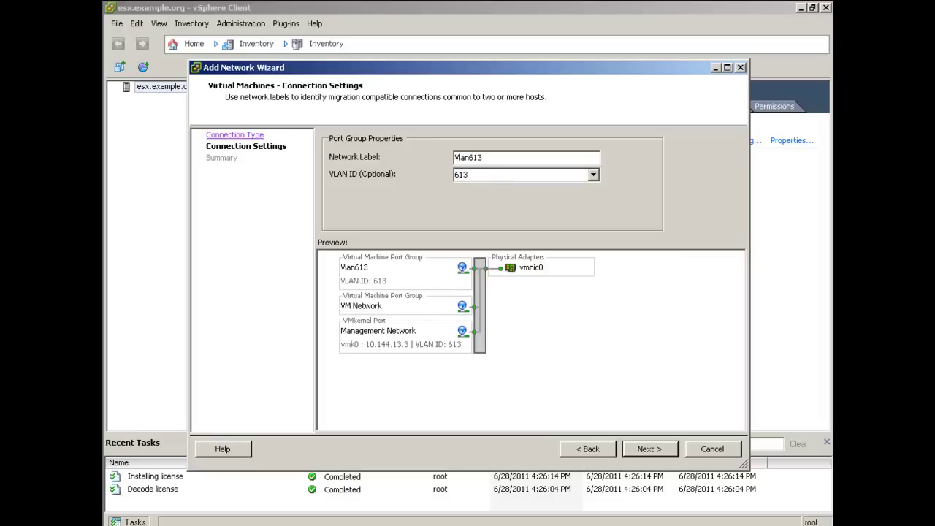
{"action": "key", "text": "Return"}
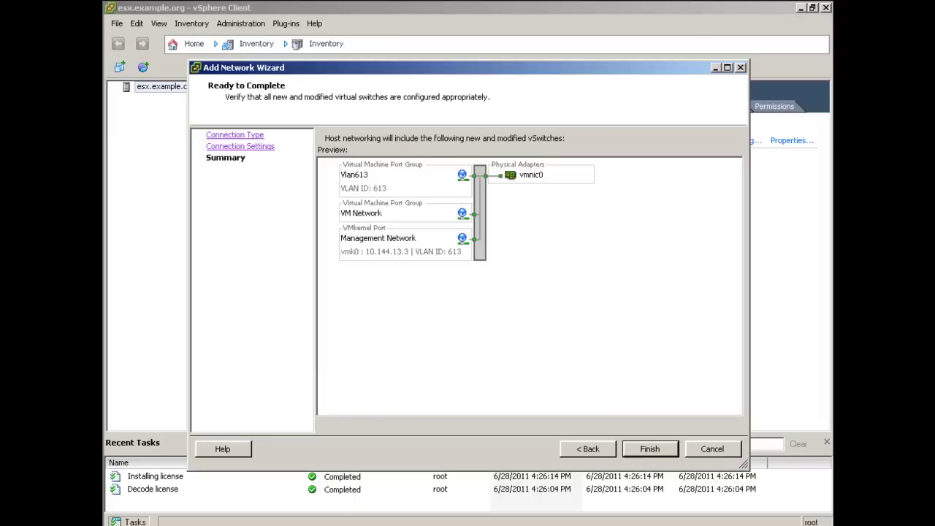
{"action": "key", "text": "Return"}
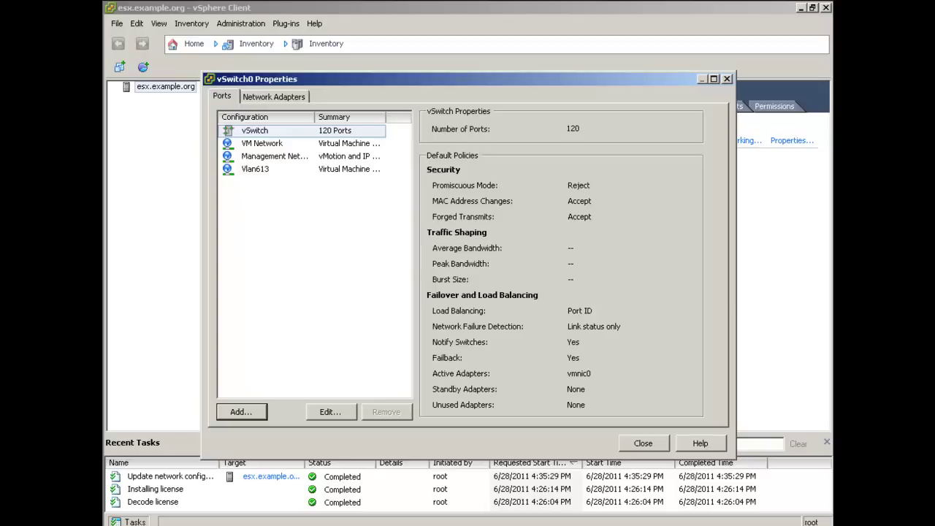
- Add the unclaimed network adapter vmnic1 to vSwitch0, accepting the default failover order
{"action": "key", "text": "ctrl+Tab"}
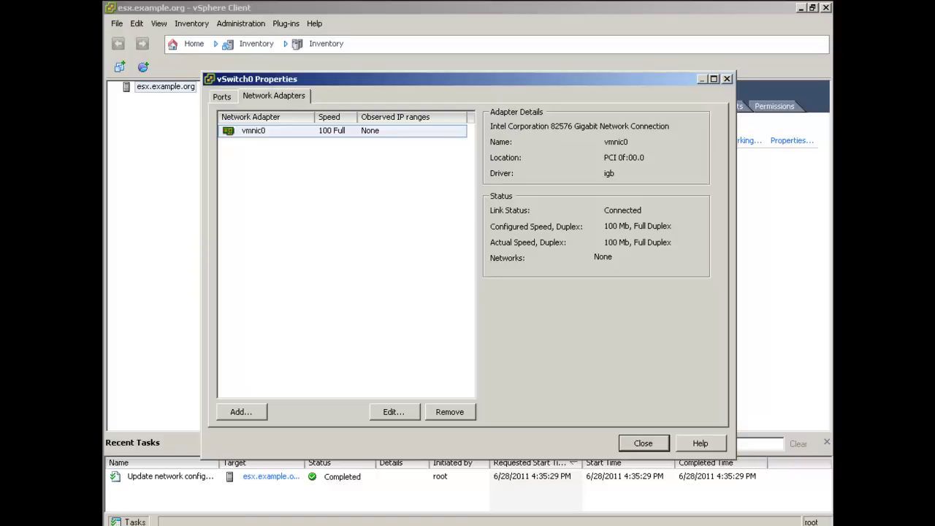
{"action": "key", "text": "alt+a"}
{"action": "left_click", "coordinate": [241, 411]}
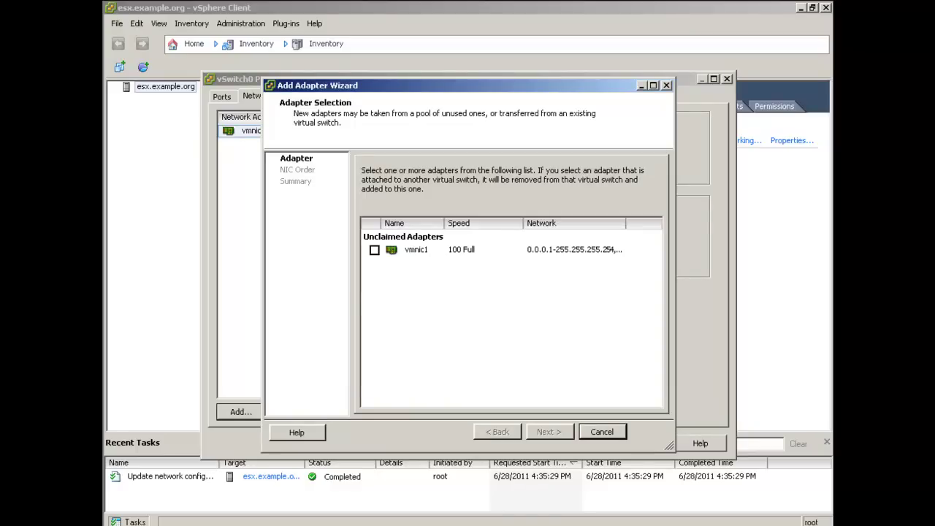
{"action": "left_click", "coordinate": [374, 250]}
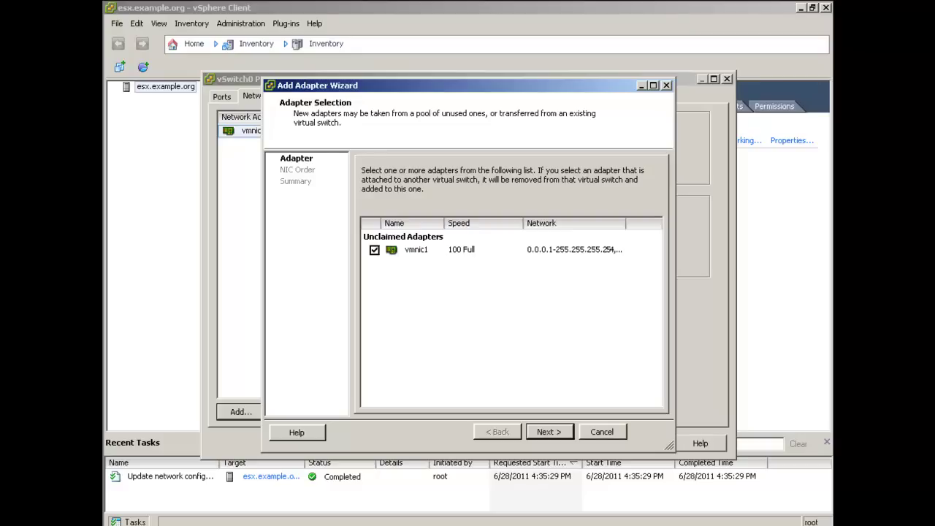
{"action": "key", "text": "Return"}
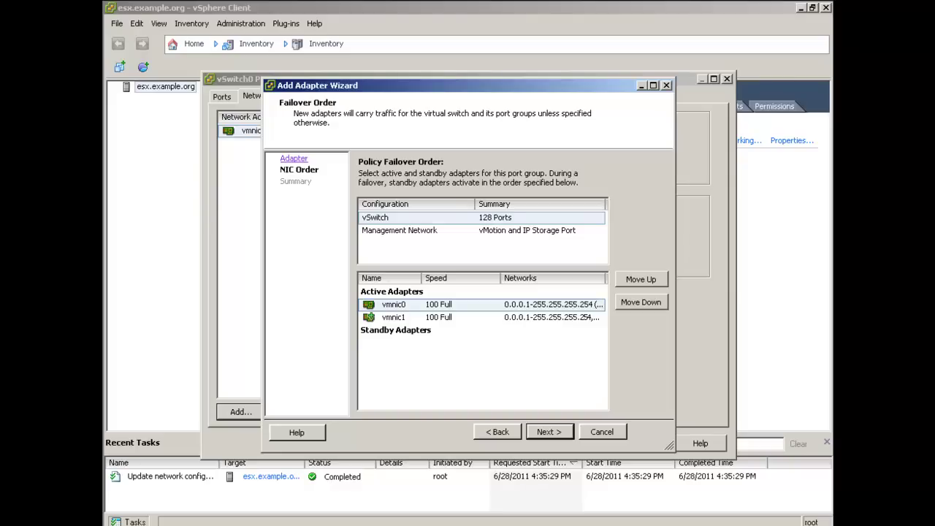
{"action": "key", "text": "Return"}
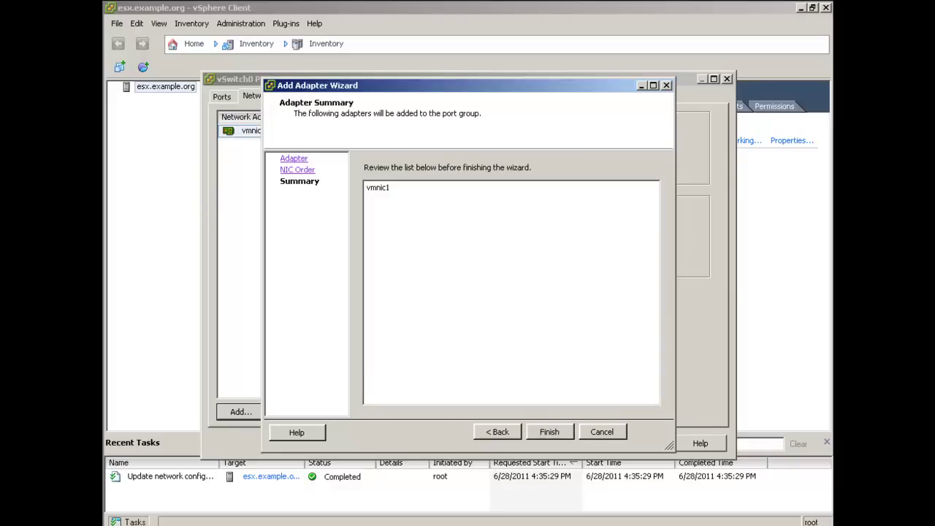
{"action": "key", "text": "Return"}
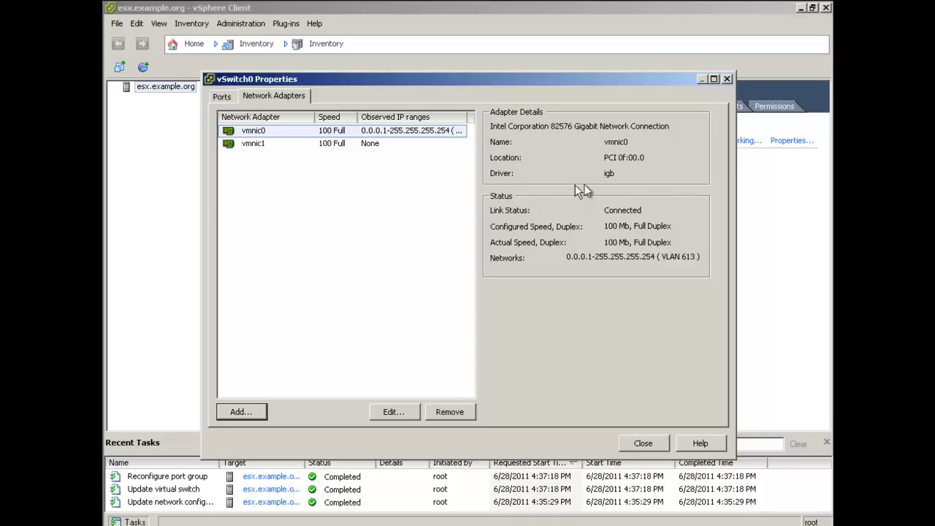
- Set the load balancing policy in vSwitch0's NIC teaming settings to Route based on IP hash
{"action": "left_click", "coordinate": [222, 96]}
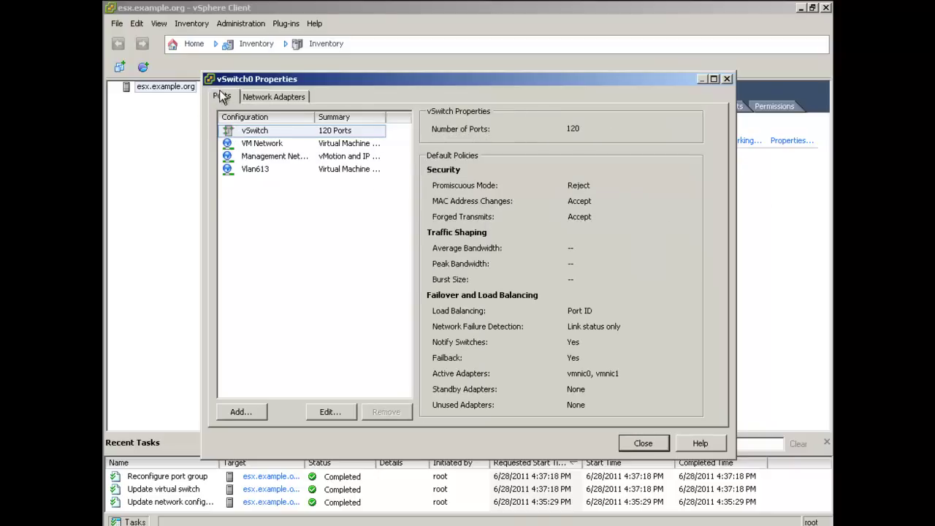
{"action": "left_click", "coordinate": [248, 136]}
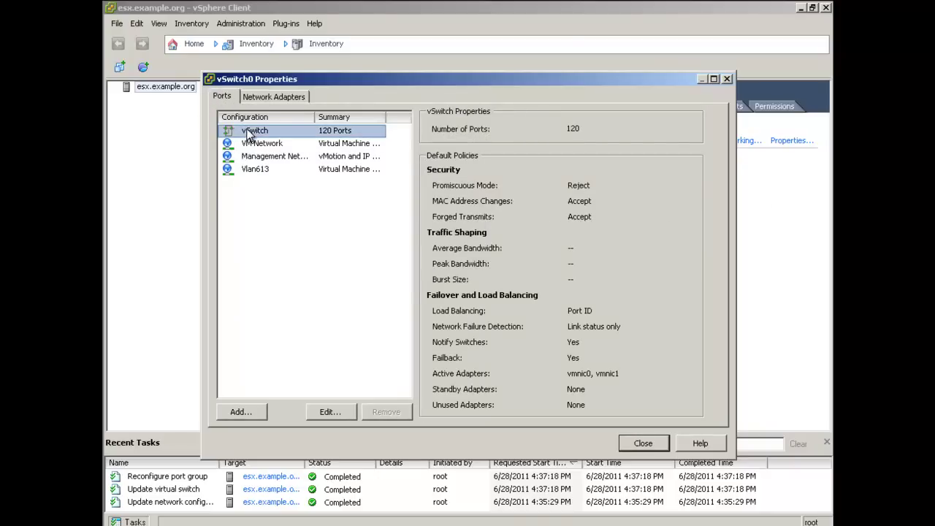
{"action": "left_click", "coordinate": [324, 411]}
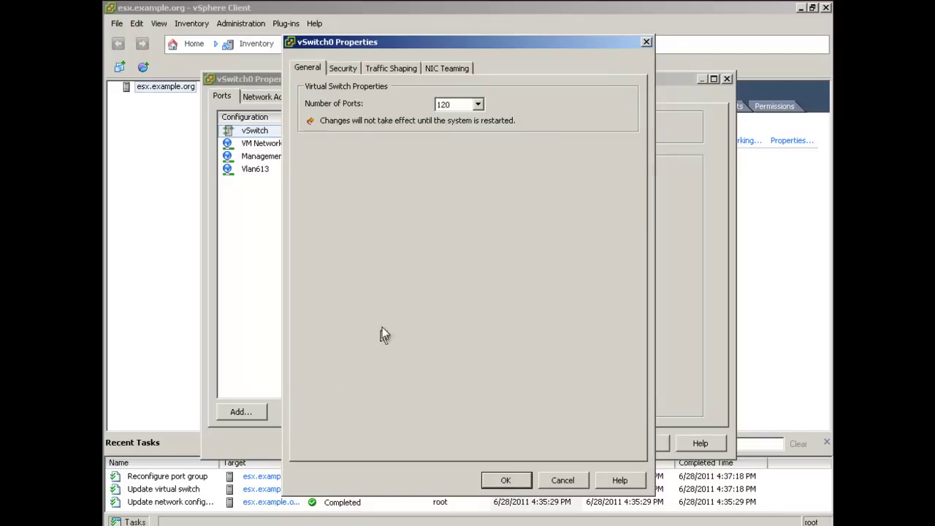
{"action": "left_click", "coordinate": [438, 67]}
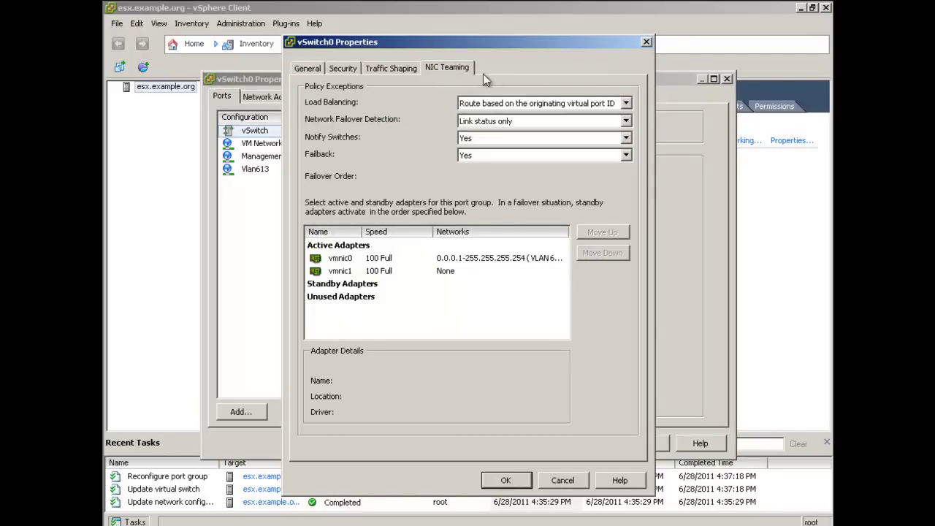
{"action": "left_click", "coordinate": [626, 103]}
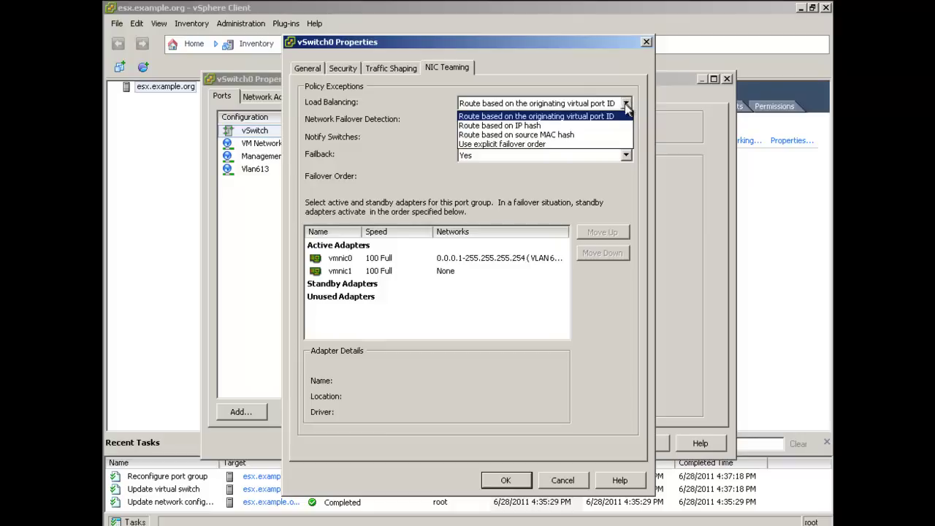
{"action": "left_click", "coordinate": [609, 125]}
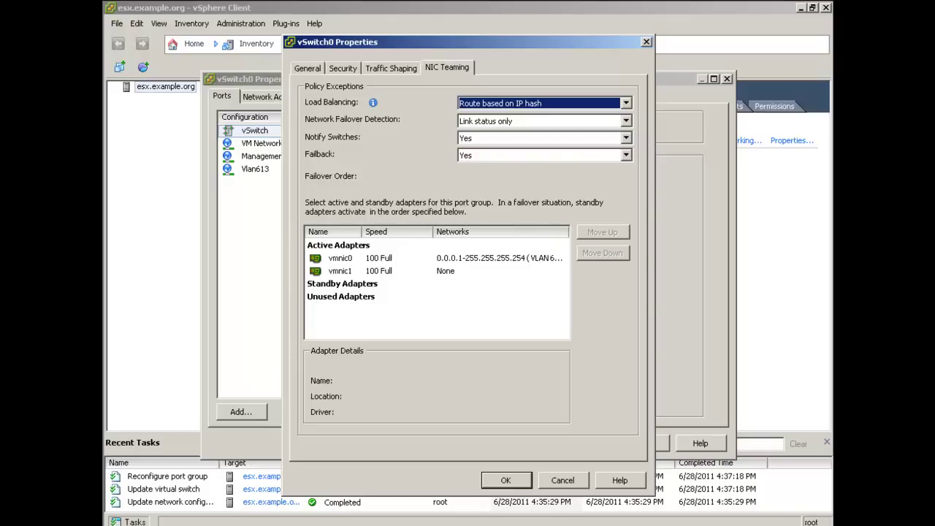
{"action": "key", "text": "Return"}
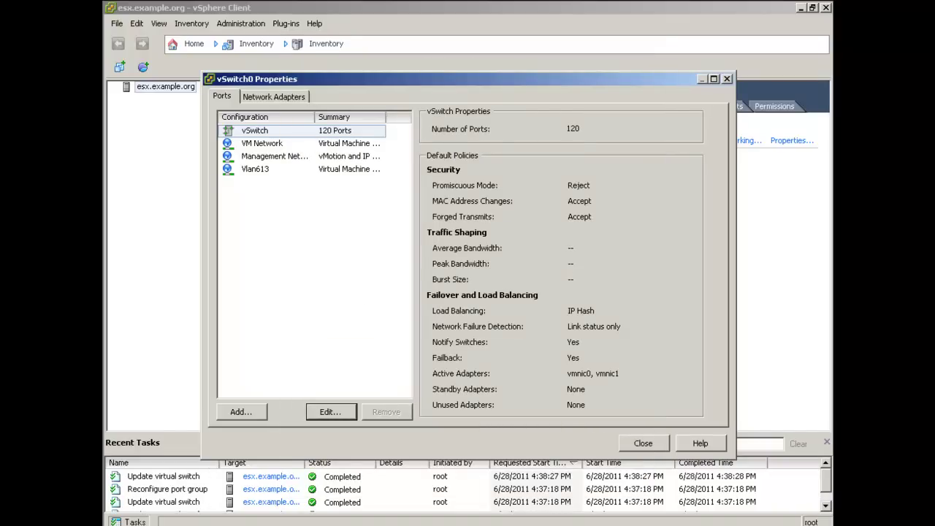
- Set the Management Network port's NIC teaming load balancing to Route based on IP hash and close the vSwitch0 properties
{"action": "left_click", "coordinate": [266, 156]}
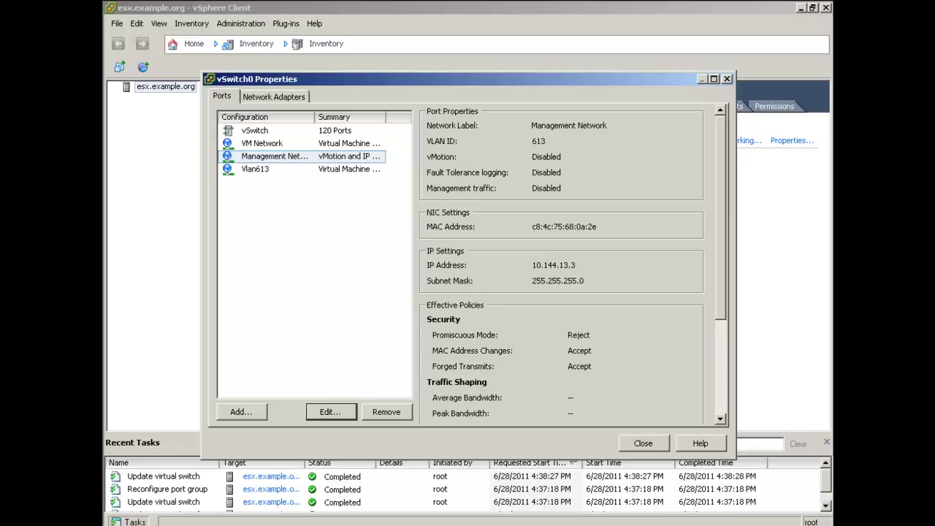
{"action": "double_click", "coordinate": [274, 156]}
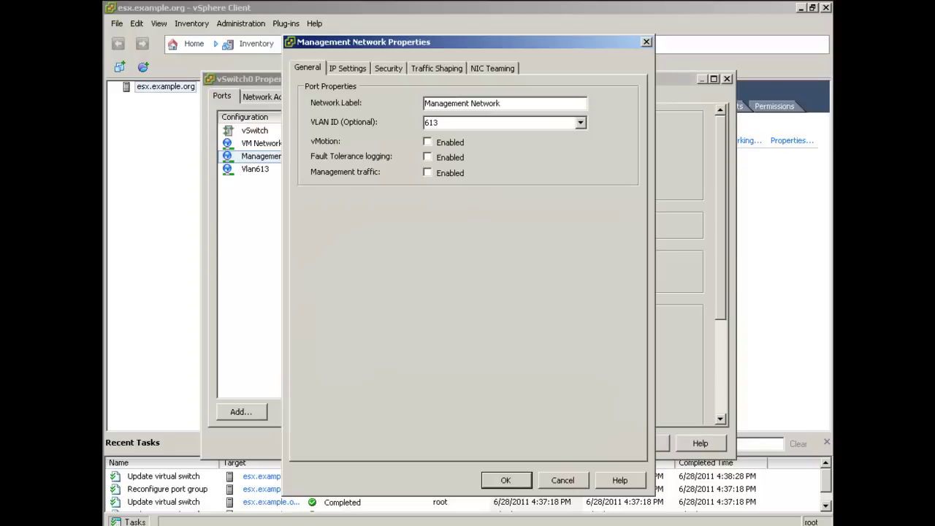
{"action": "key", "text": "ctrl+shift+Tab"}
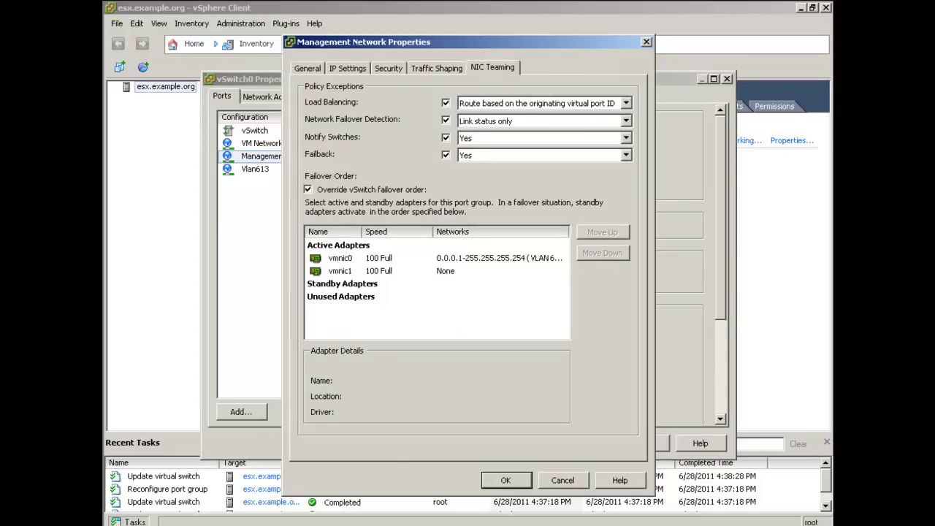
{"action": "key", "text": "alt+Down"}
{"action": "key", "text": "Down"}
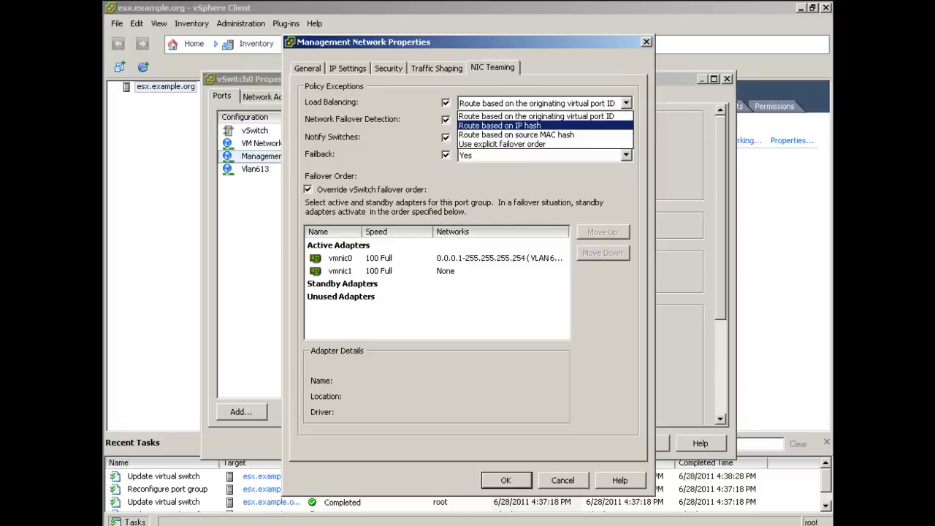
{"action": "key", "text": "Return"}
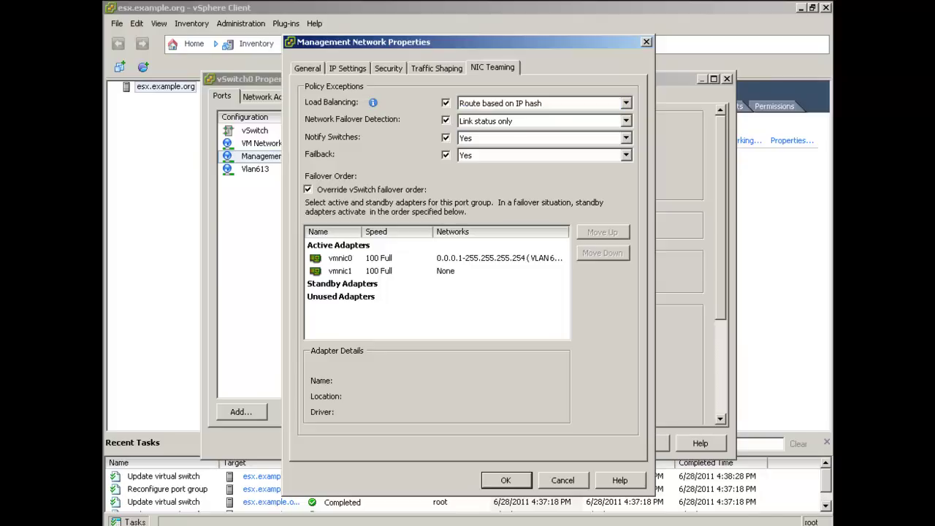
{"action": "left_click", "coordinate": [505, 480]}
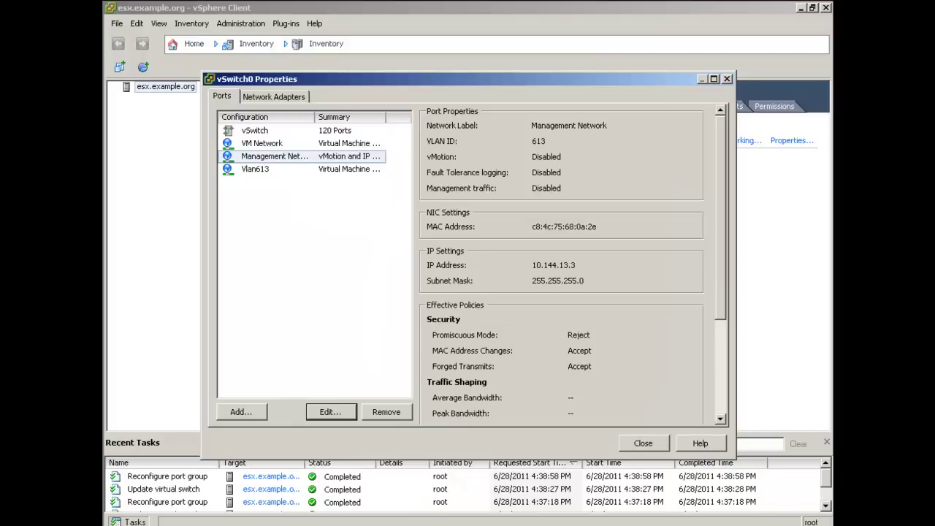
{"action": "left_click", "coordinate": [643, 443]}
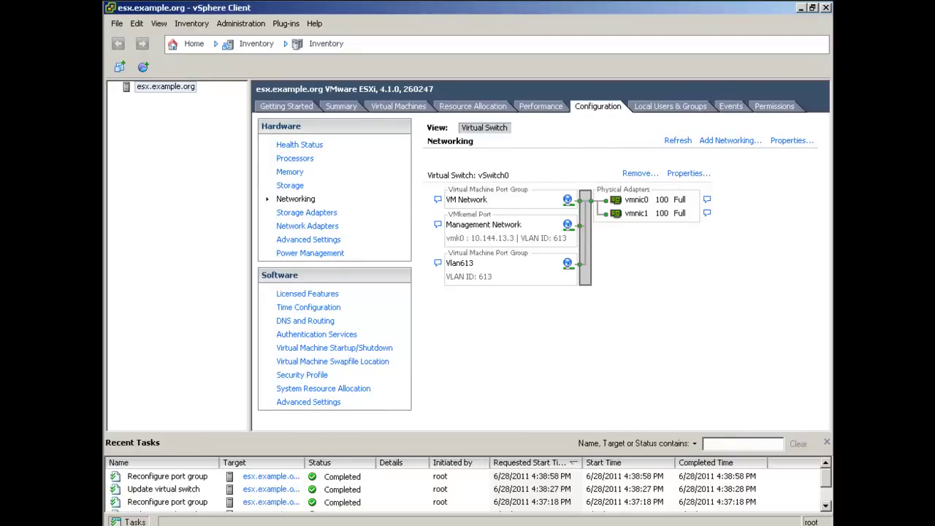
- Switch to the PuTTY session on the switch and assign the interface range to channel group 13 with mode on
{"action": "key", "text": "alt+Tab"}
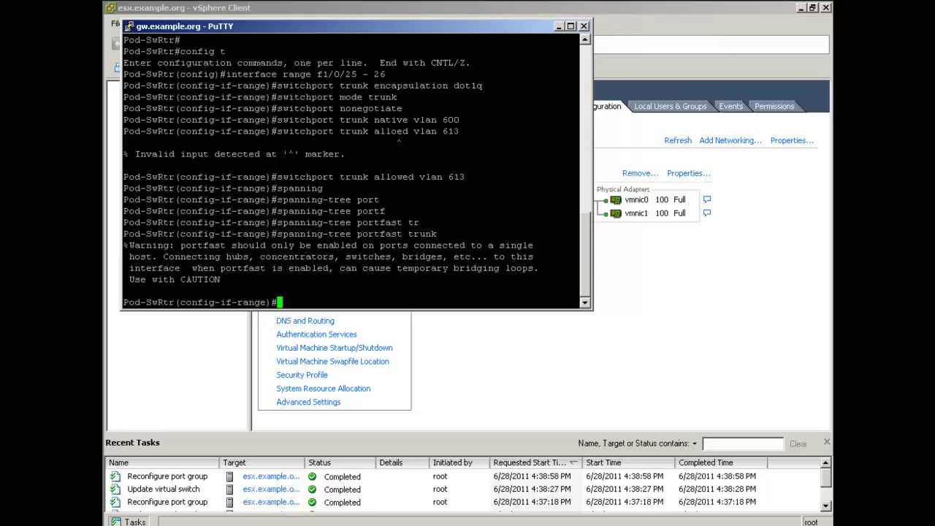
{"action": "type", "text": "channel"}
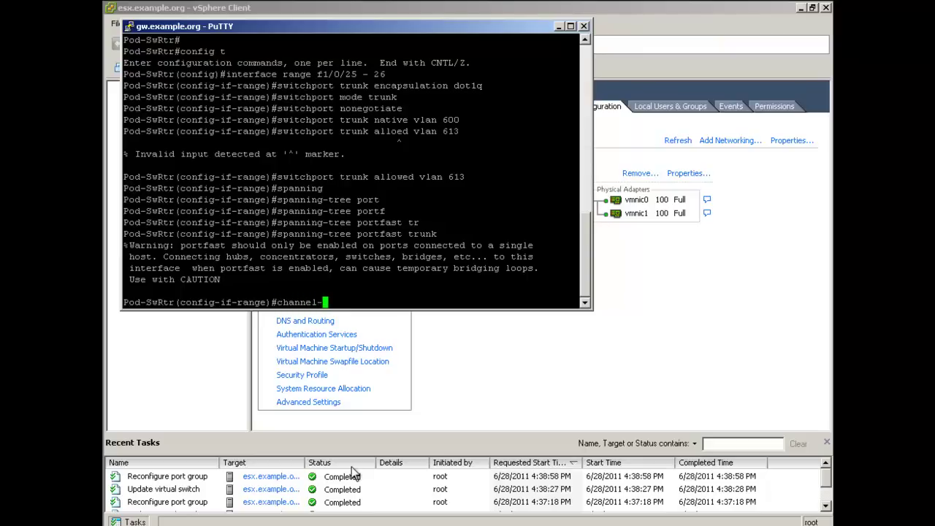
{"action": "type", "text": "-group"}
{"action": "type", "text": "13 mode on"}
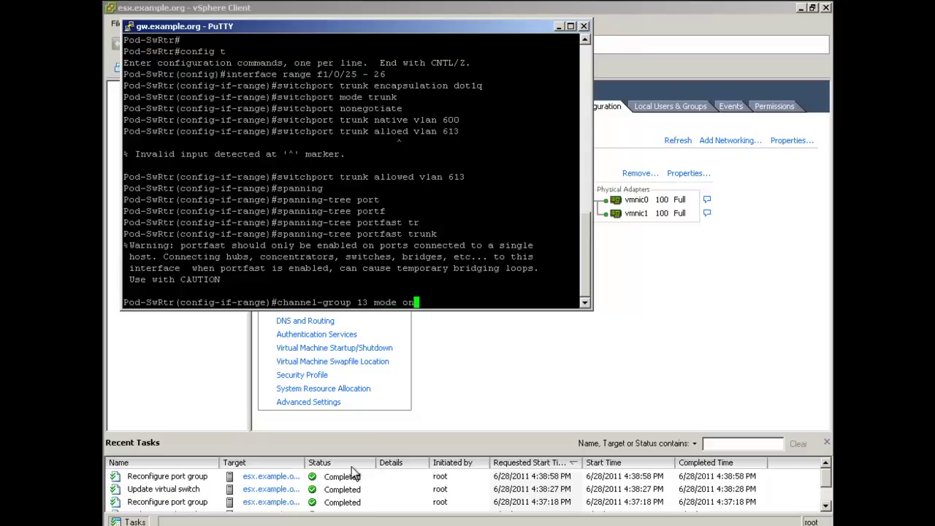
{"action": "key", "text": "Return"}
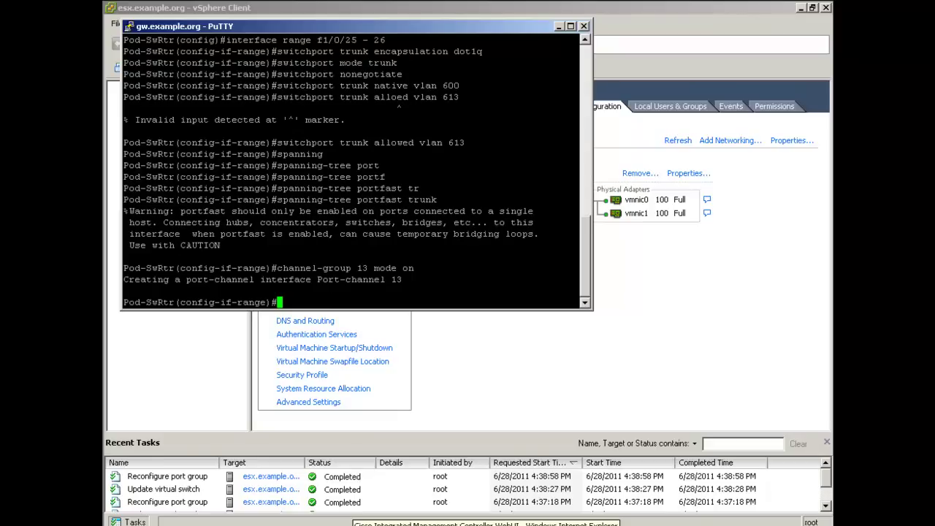
- Display the summary of EtherChannel 13 from the interface range configuration prompt
{"action": "type", "text": "do "}
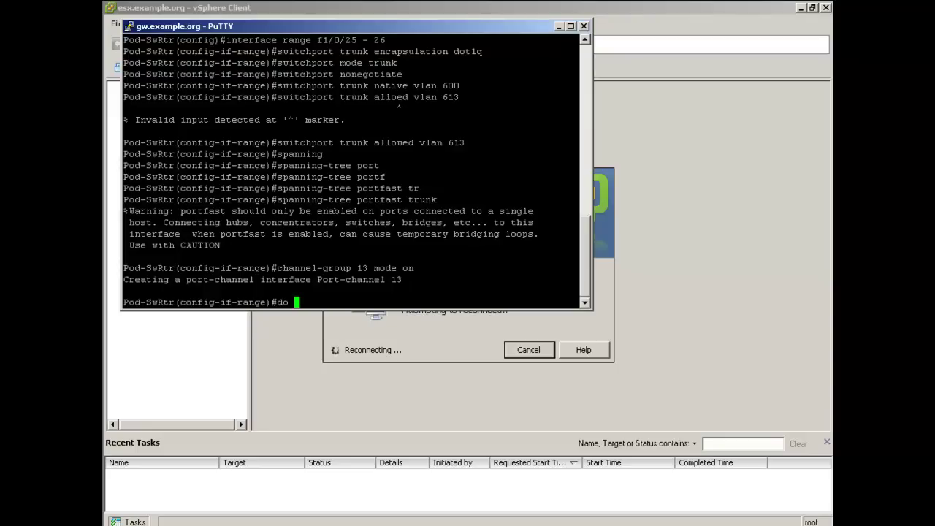
{"action": "type", "text": "show ethercha"}
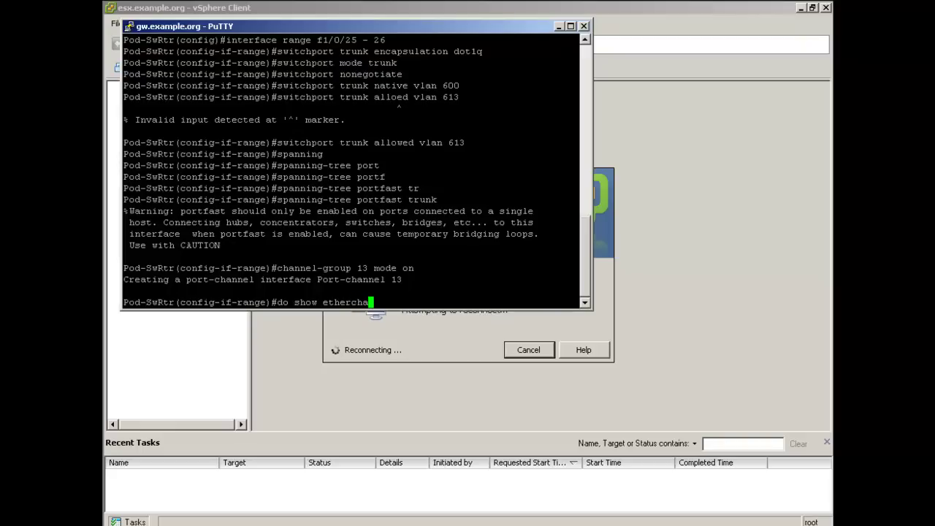
{"action": "type", "text": "nne"}
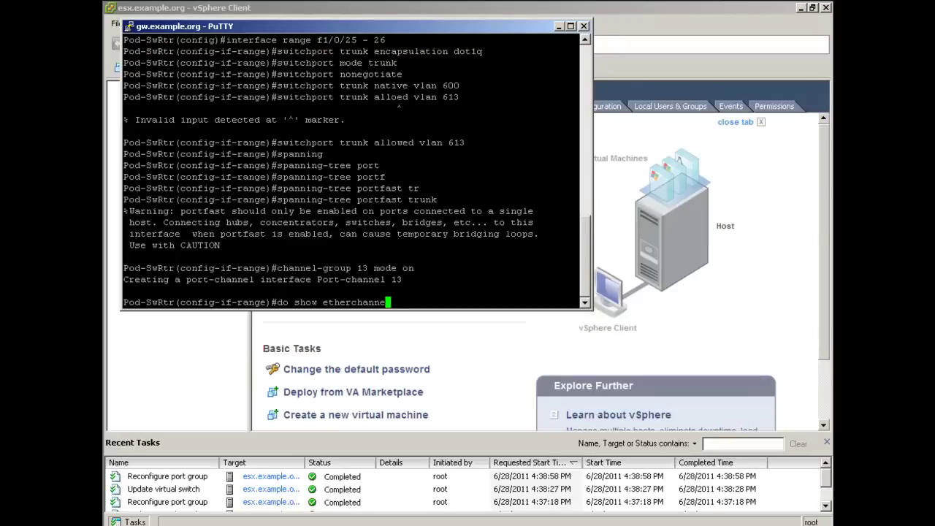
{"action": "type", "text": "l 14"}
{"action": "key", "text": "BackSpace"}
{"action": "key", "text": "BackSpace"}
{"action": "type", "text": "3 summary"}
{"action": "key", "text": "Return"}
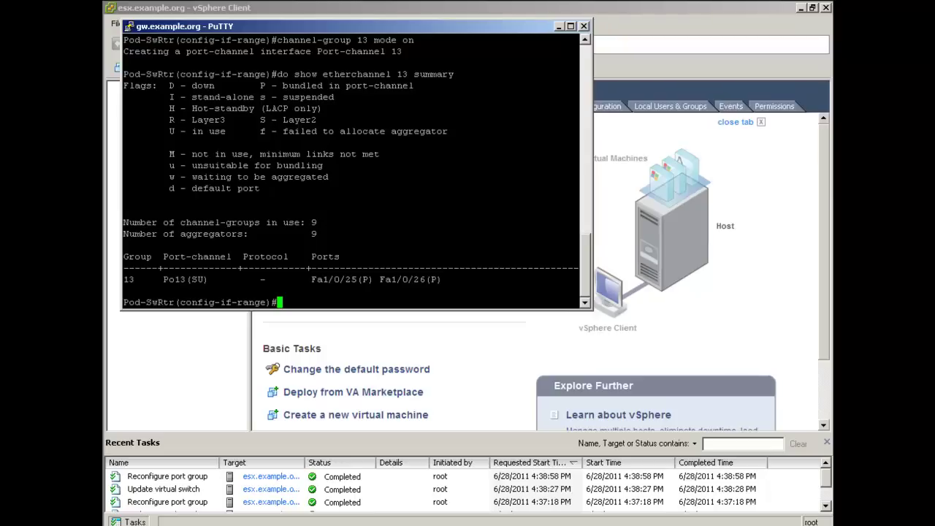
- Query the switch's EtherChannel load-balancing configuration from the interface range configuration prompt
{"action": "type", "text": "do show ethercha"}
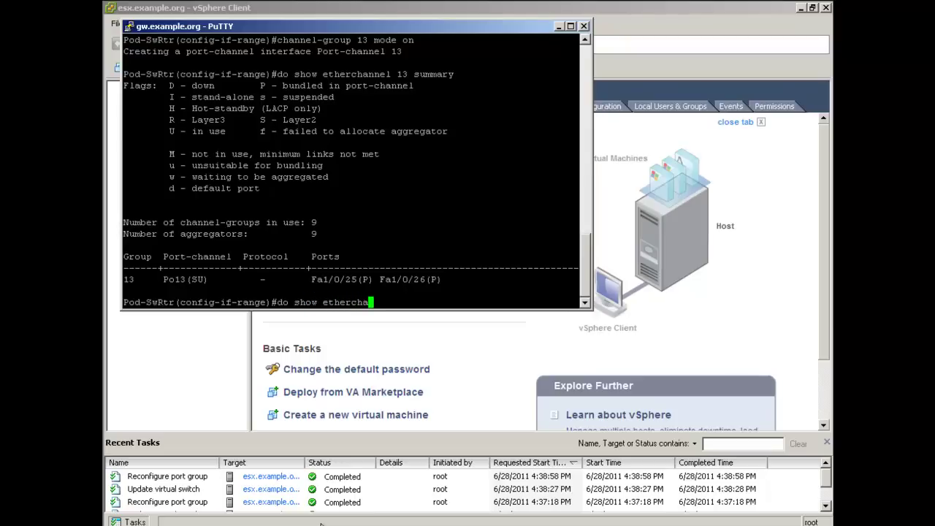
{"action": "type", "text": "nnel load-balanc"}
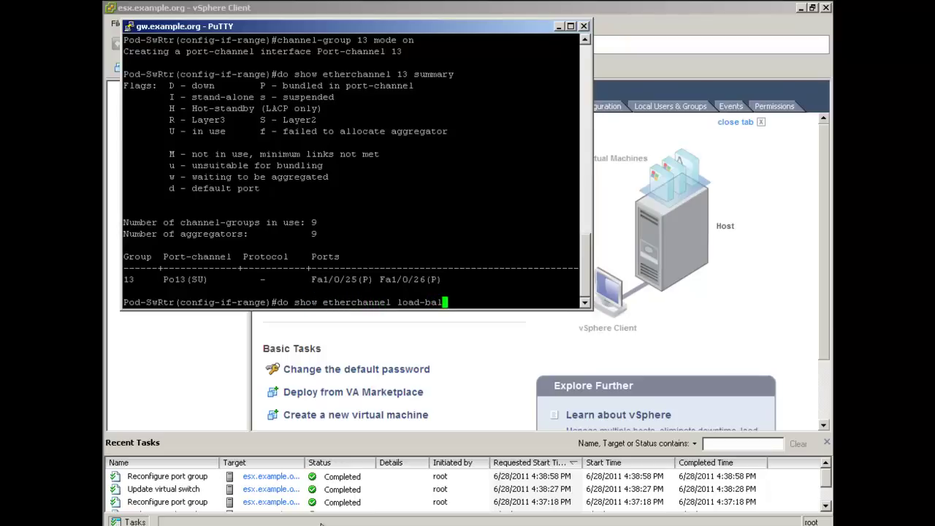